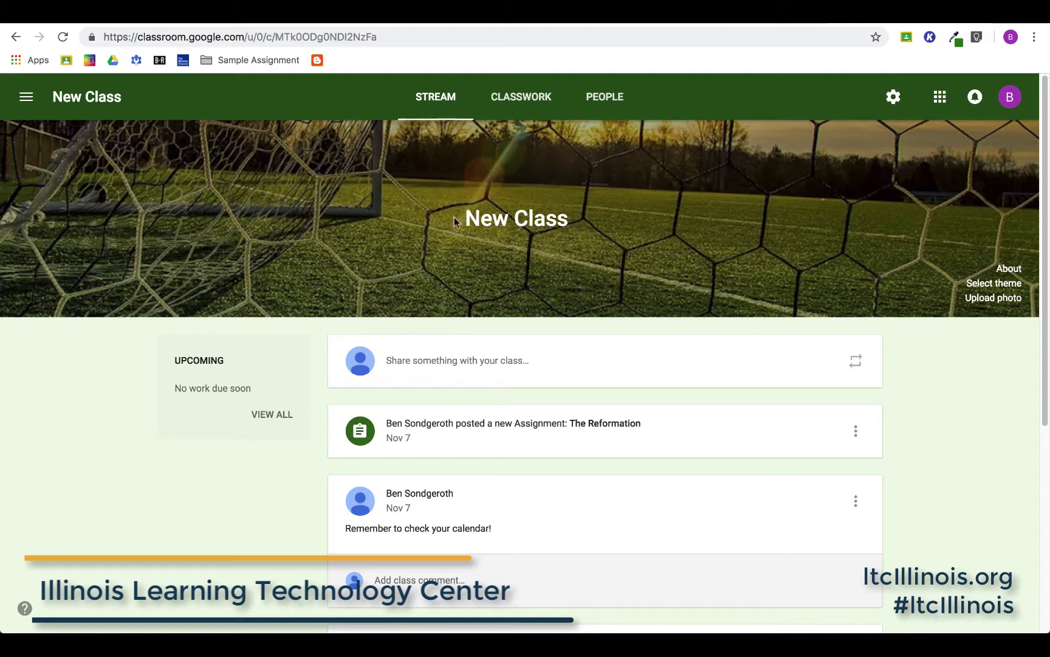
Go to the Classwork tab of the New Class class.
{"action": "left_click", "coordinate": [517, 105]}
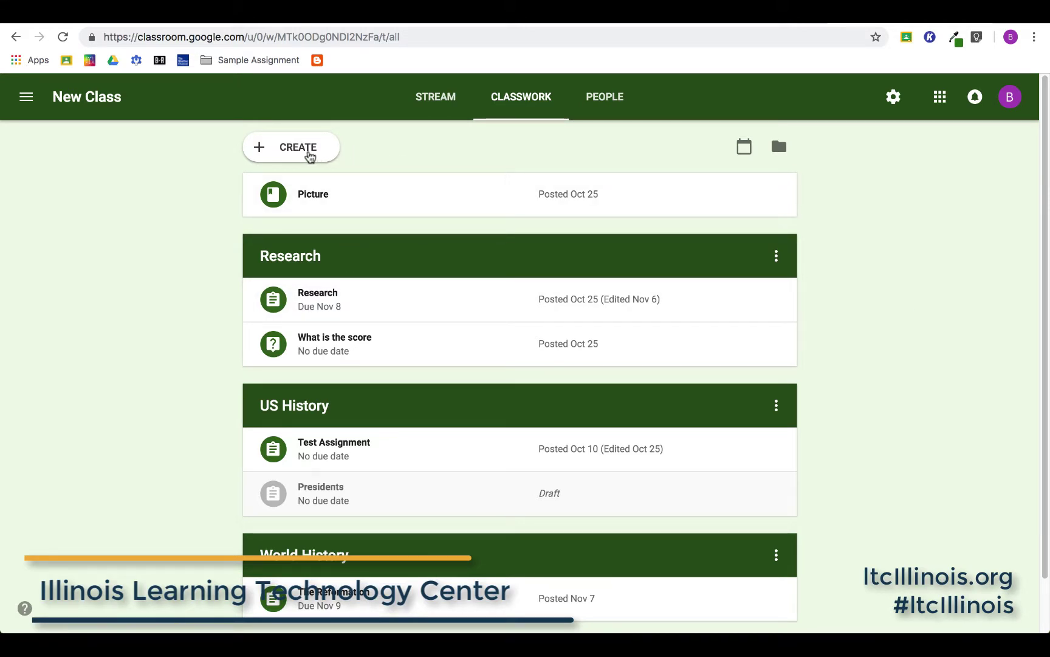
Start a new Question post from the Create menu.
{"action": "left_click", "coordinate": [296, 154]}
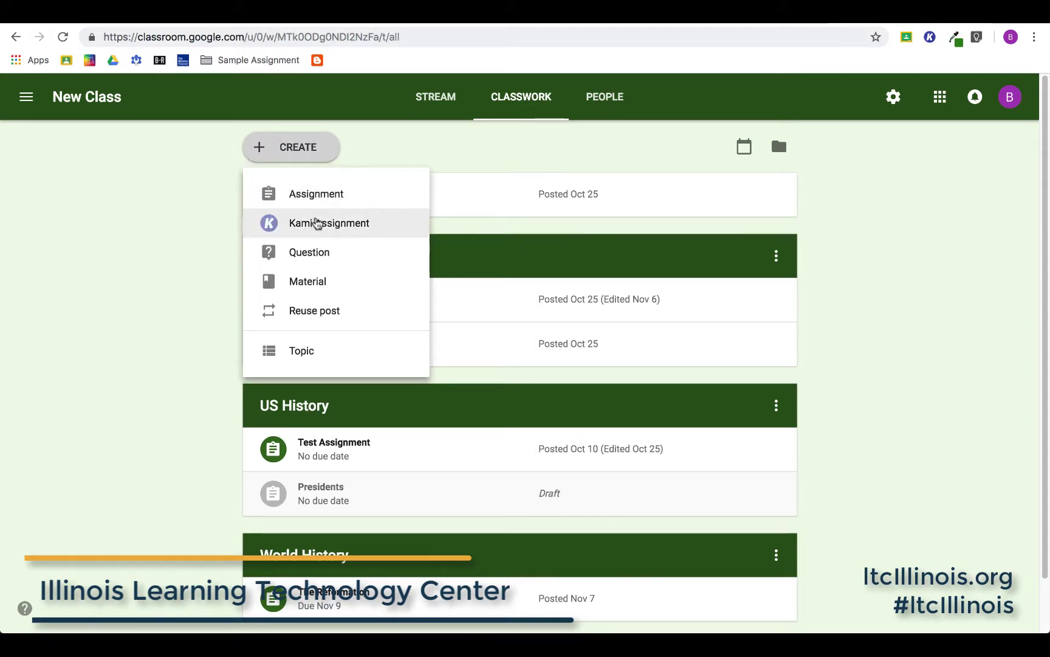
{"action": "left_click", "coordinate": [308, 259]}
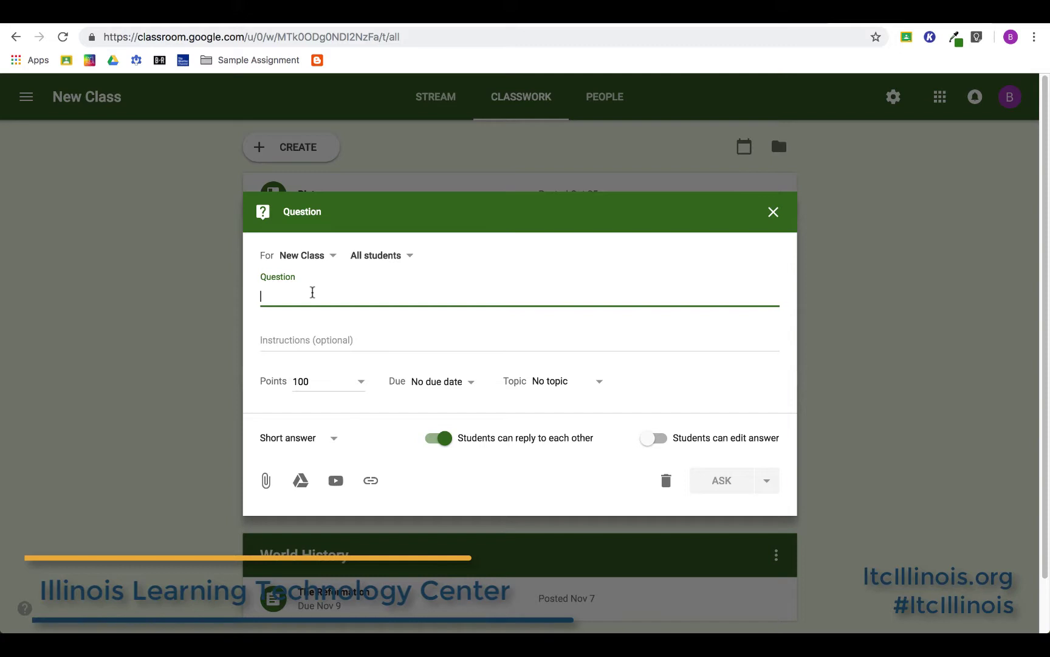
Enter 'What color is the sky?' as the question text.
{"action": "type", "text": "W"}
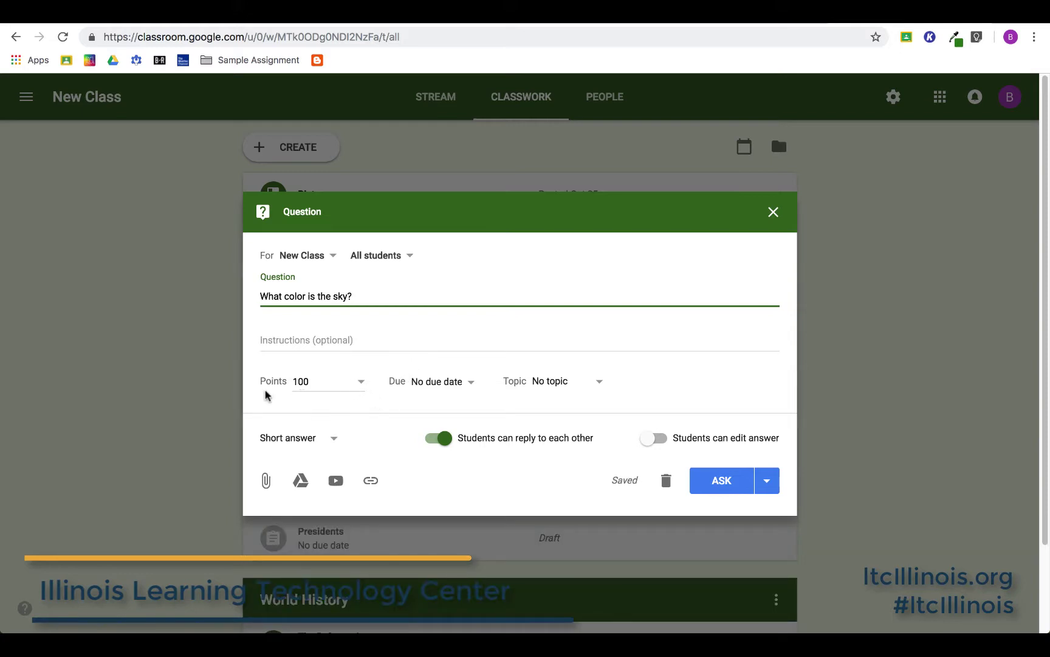
Keep the question at 100 points, set it due Nov 14, and assign the Research topic.
{"action": "left_click", "coordinate": [361, 382]}
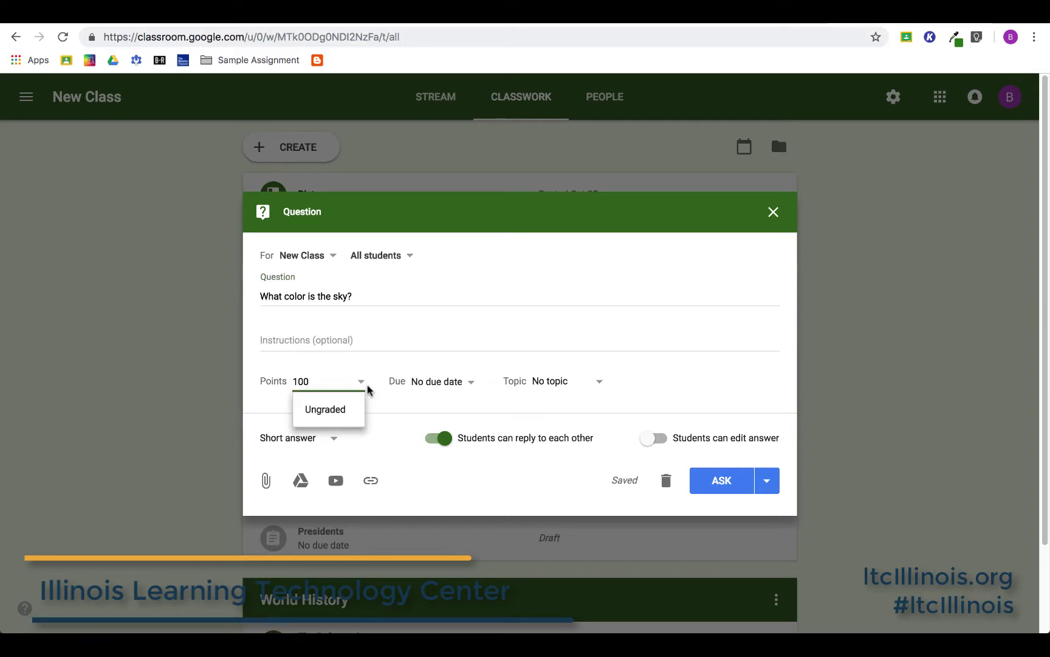
{"action": "left_click", "coordinate": [373, 393]}
{"action": "left_click", "coordinate": [471, 382]}
{"action": "left_click", "coordinate": [469, 432]}
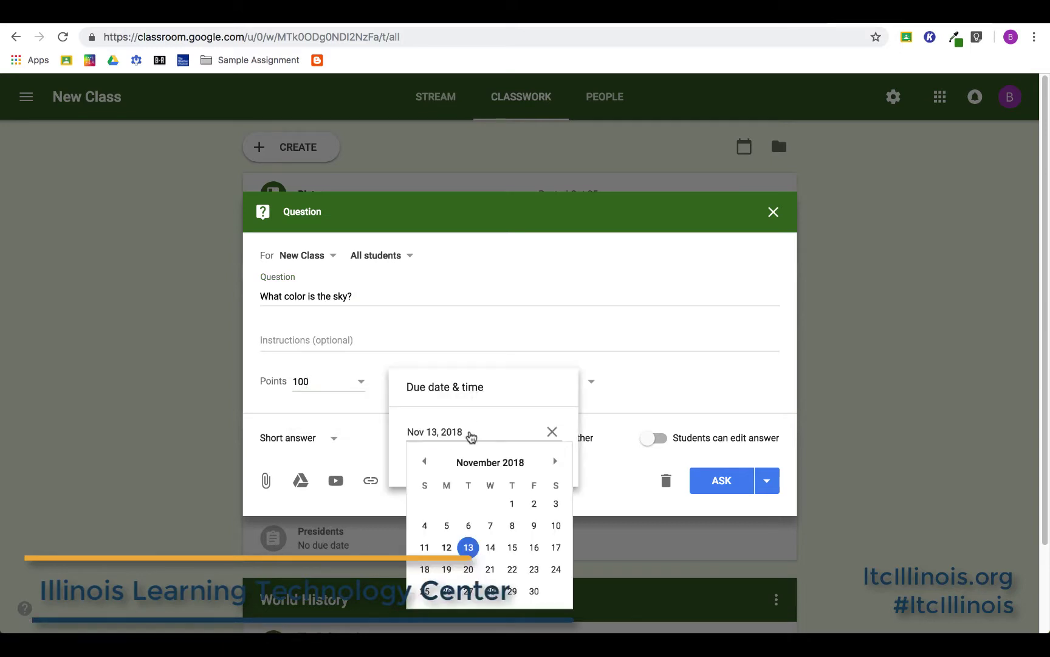
{"action": "left_click", "coordinate": [491, 547]}
{"action": "left_click", "coordinate": [611, 400]}
{"action": "left_click", "coordinate": [557, 385]}
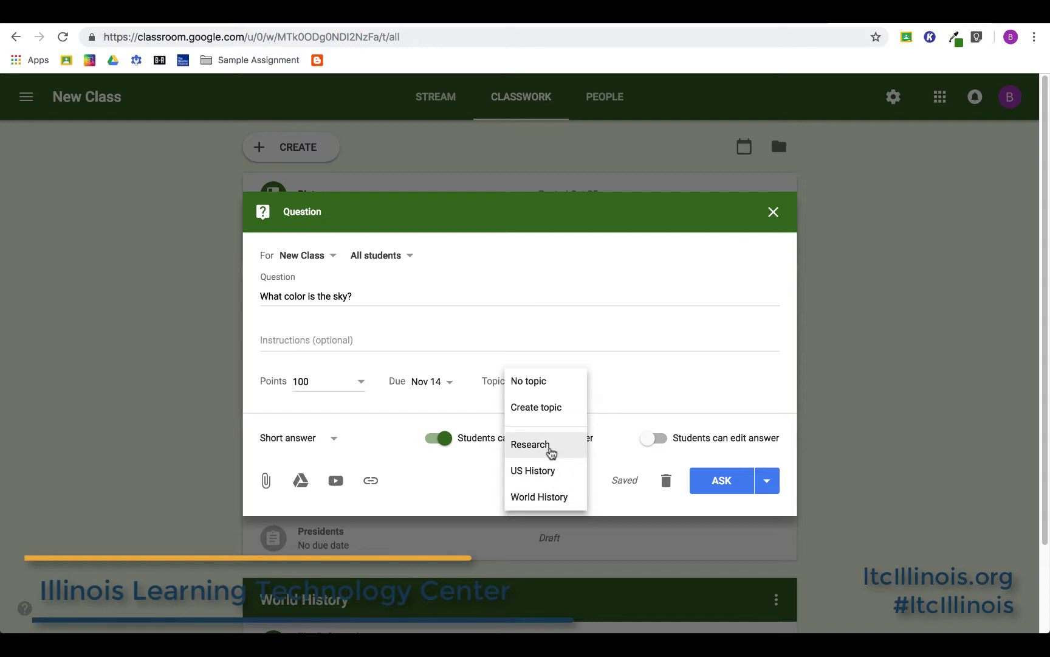
{"action": "left_click", "coordinate": [551, 454]}
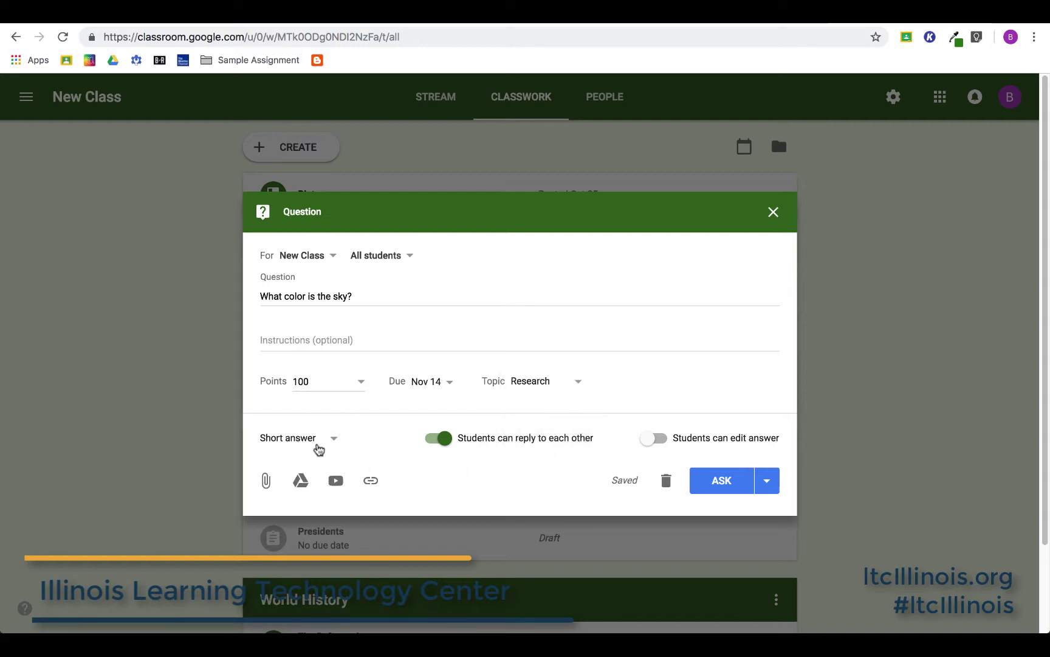
{"action": "left_click", "coordinate": [333, 443]}
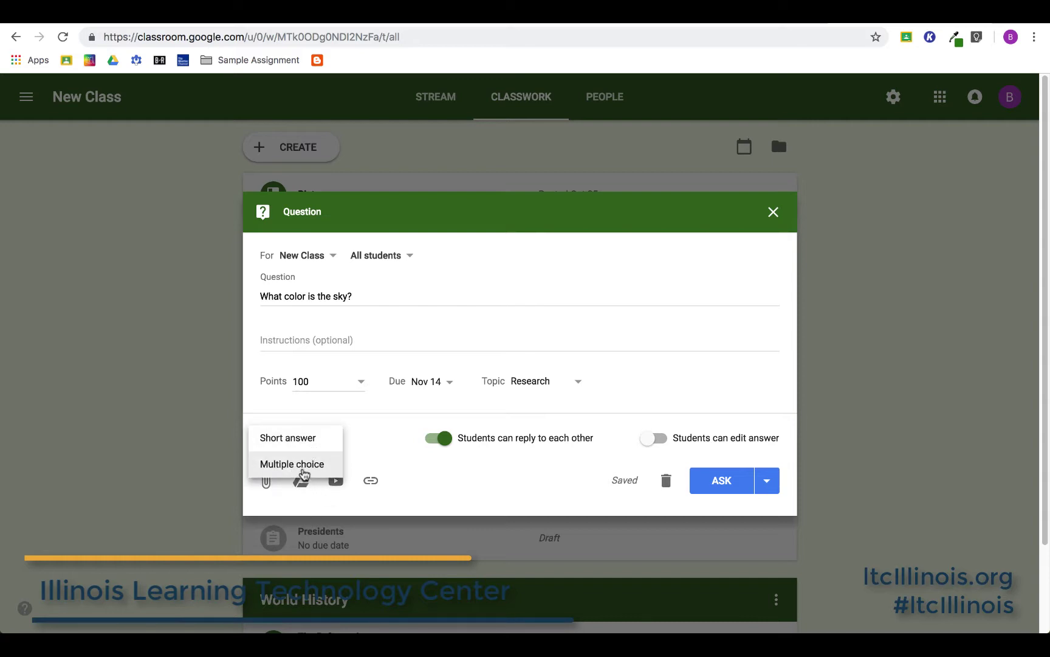
{"action": "left_click", "coordinate": [304, 467]}
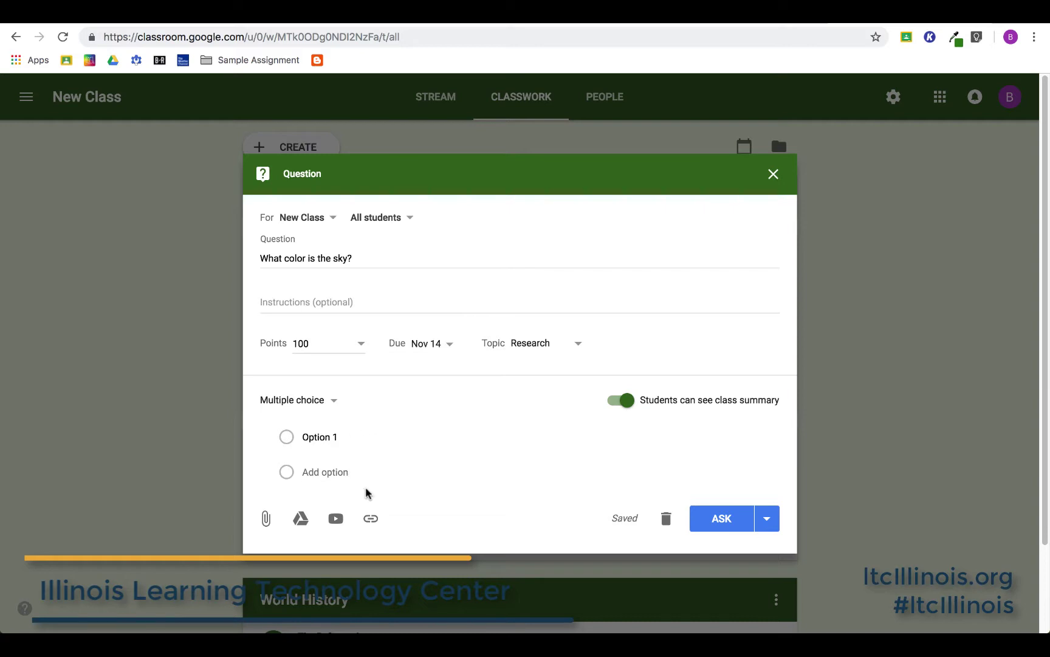
{"action": "left_click", "coordinate": [326, 400]}
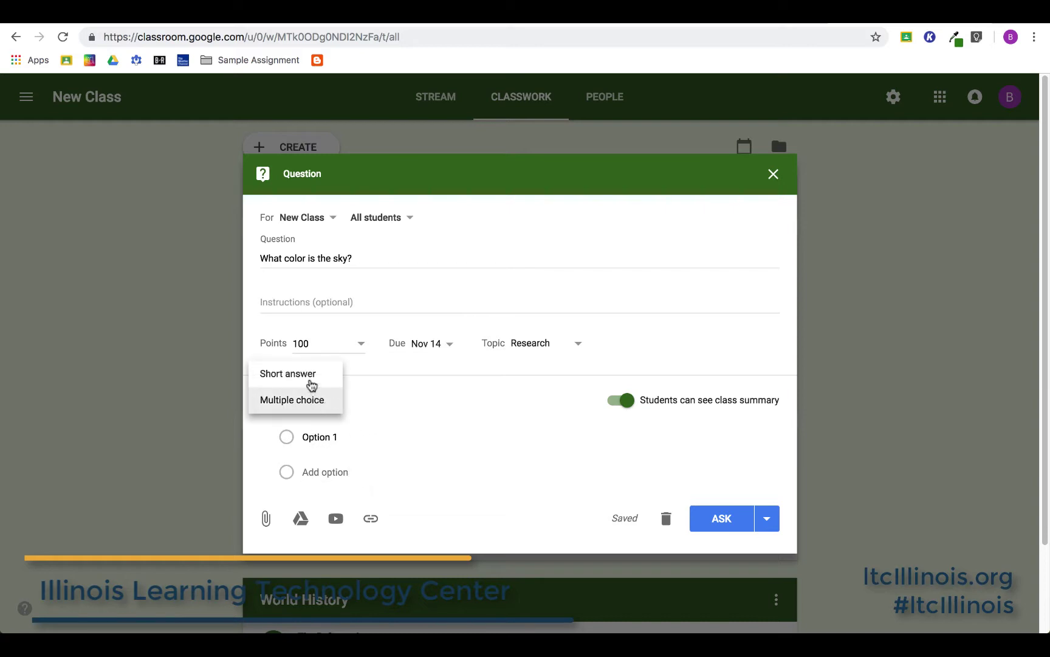
{"action": "left_click", "coordinate": [305, 372]}
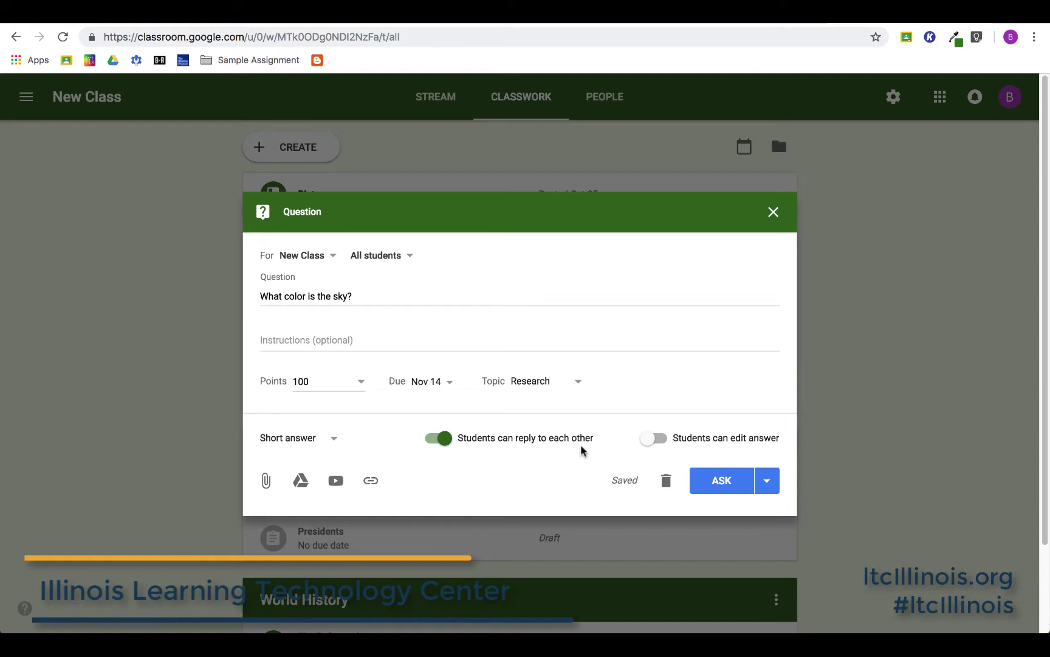
Leave 'Students can edit answer' off and post the question with Ask.
{"action": "left_click", "coordinate": [650, 444]}
{"action": "left_click", "coordinate": [656, 446]}
{"action": "left_click", "coordinate": [768, 487]}
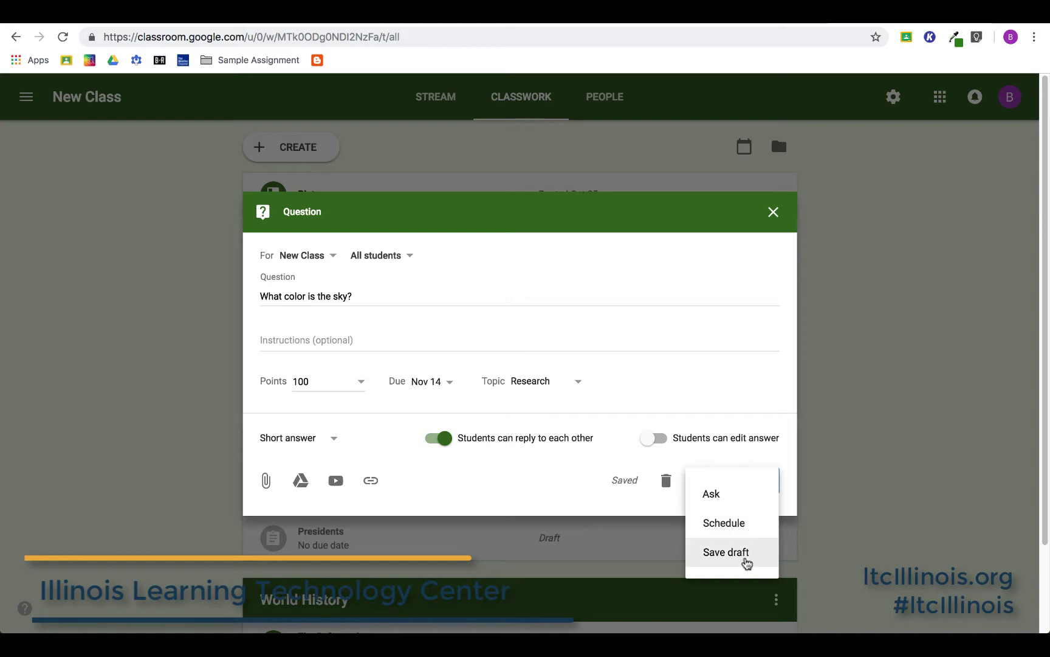
{"action": "left_click", "coordinate": [755, 464]}
{"action": "left_click", "coordinate": [729, 483]}
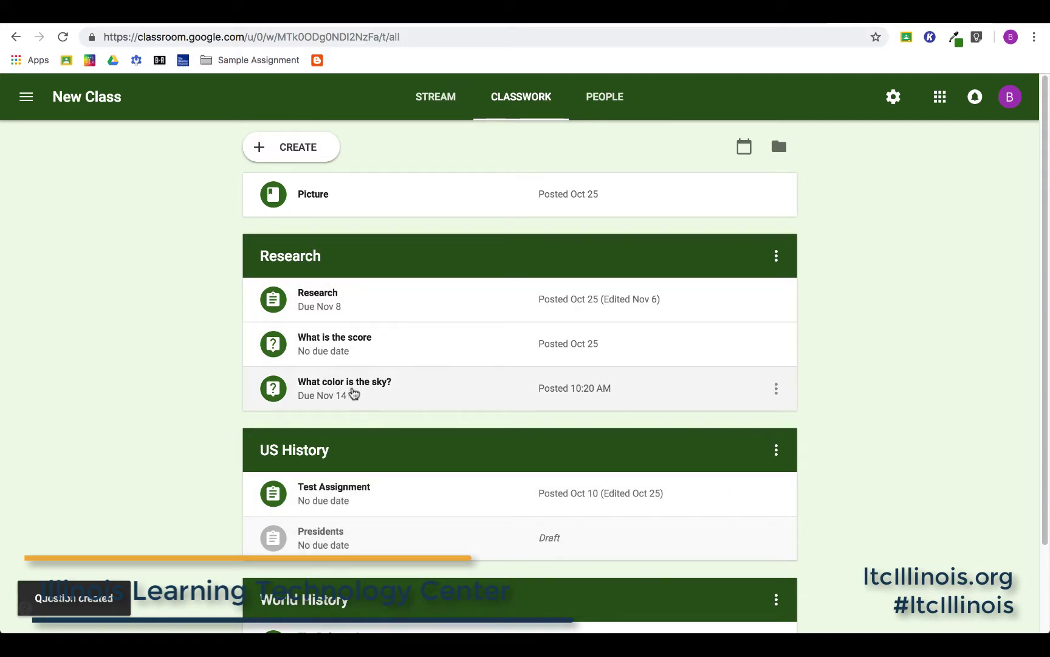
Open the sky question's student answers page, then switch to the student's Chrome profile.
{"action": "left_click", "coordinate": [377, 387]}
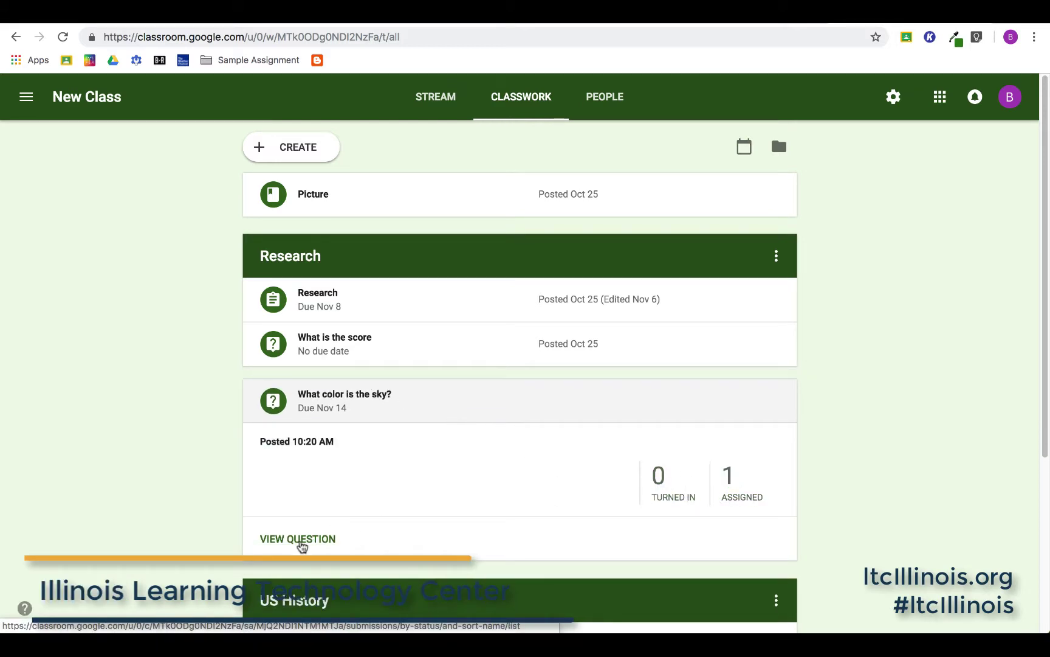
{"action": "left_click", "coordinate": [298, 539]}
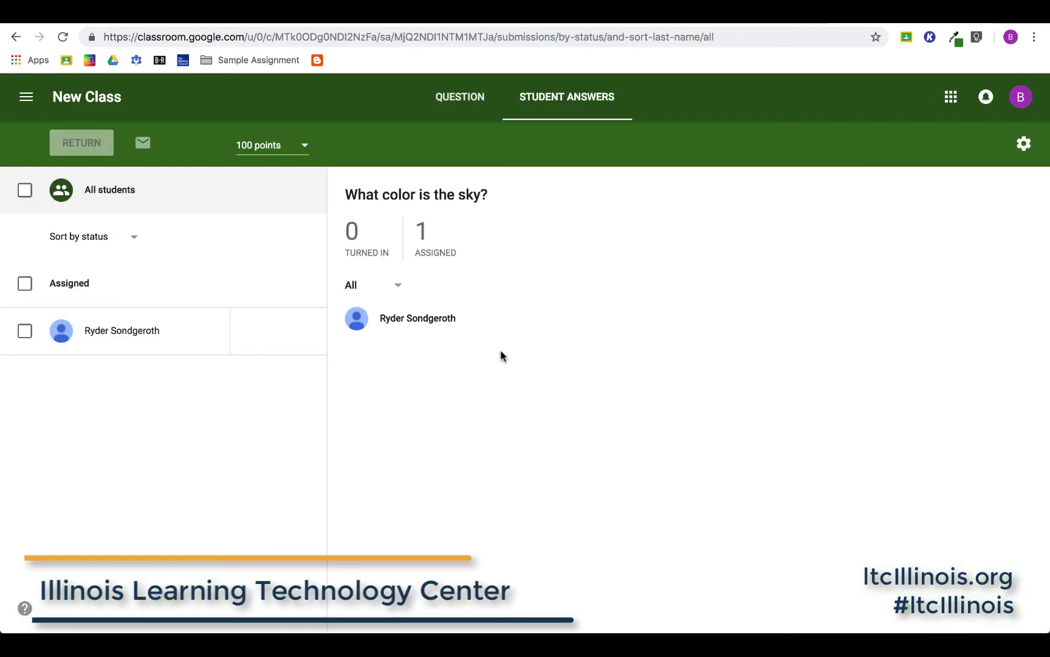
{"action": "left_click", "coordinate": [328, 18]}
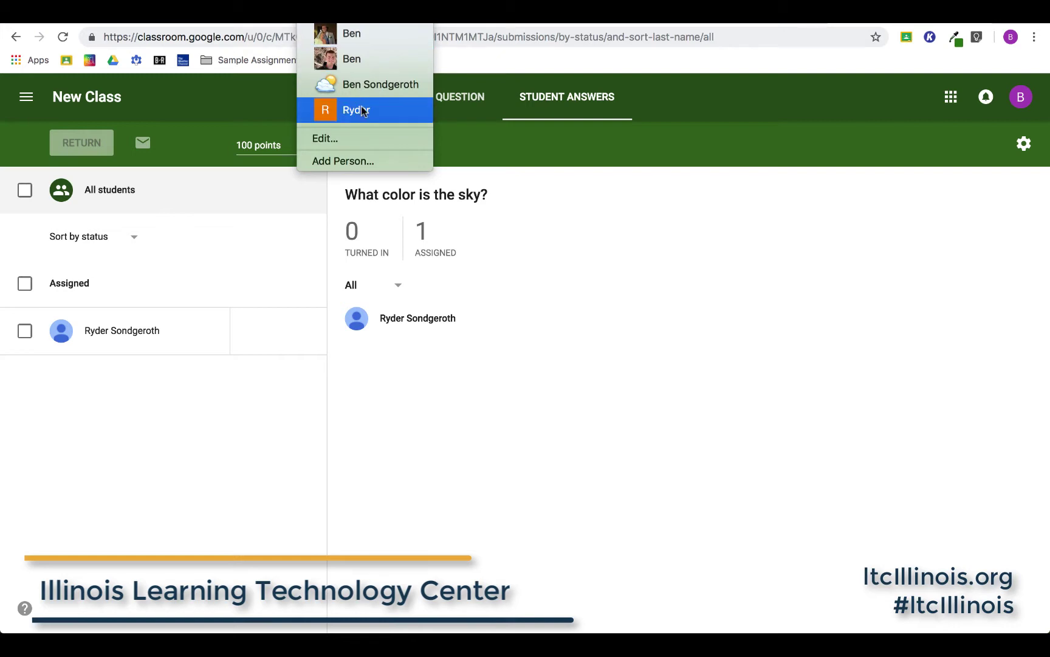
{"action": "left_click", "coordinate": [361, 110]}
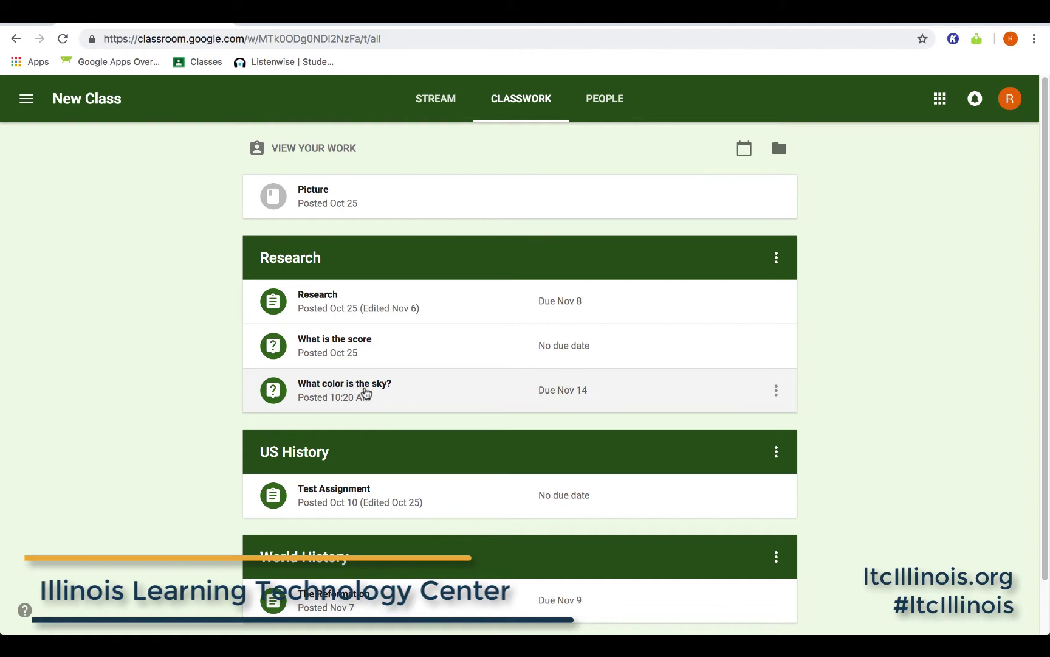
As the student, answer 'Blue', turn it in, and open the classmate answers.
{"action": "left_click", "coordinate": [365, 392]}
{"action": "left_click", "coordinate": [301, 498]}
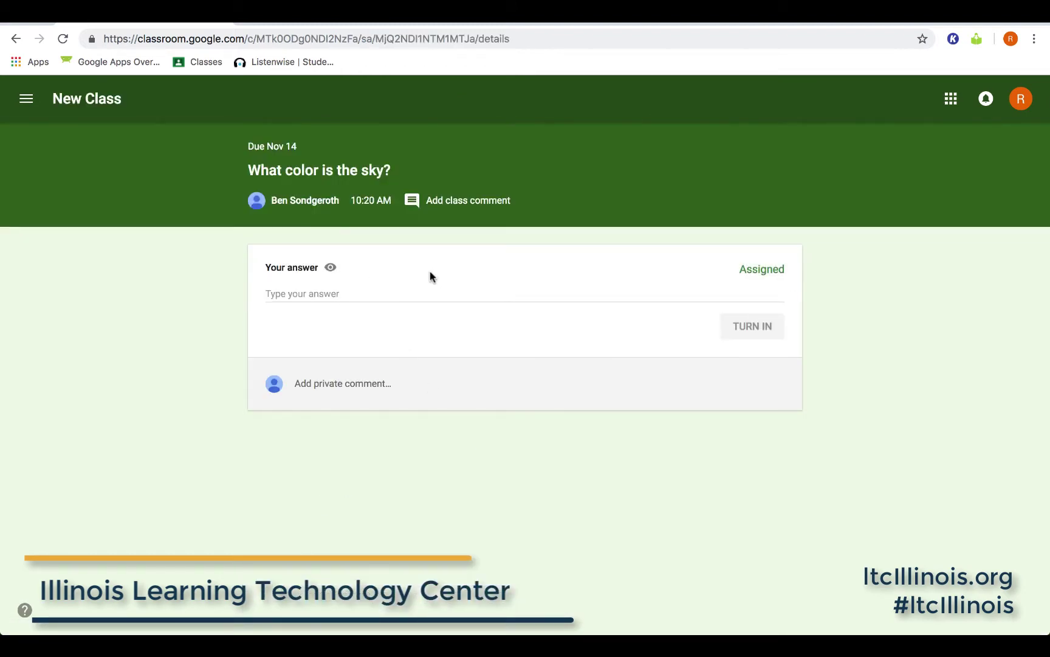
{"action": "left_click", "coordinate": [407, 288]}
{"action": "type", "text": "Blue"}
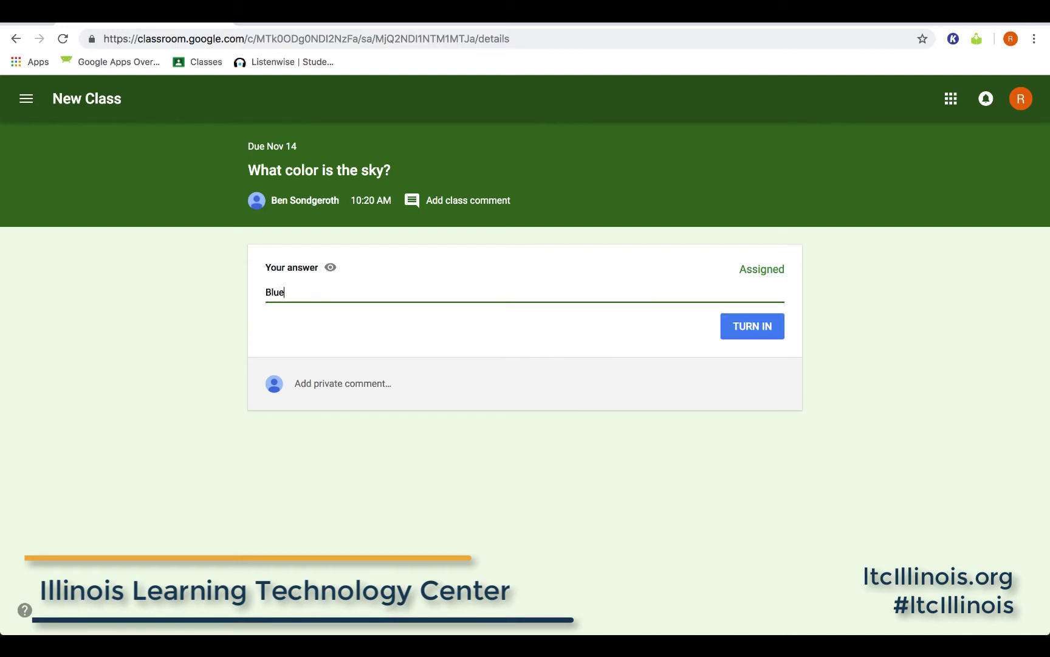
{"action": "left_click", "coordinate": [752, 326]}
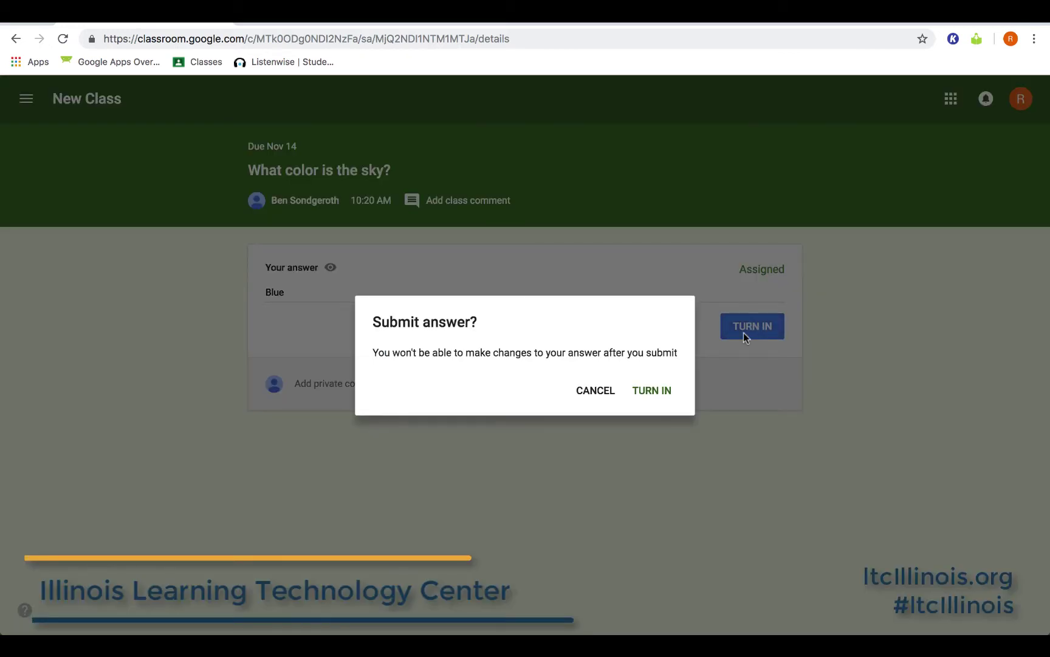
{"action": "left_click", "coordinate": [644, 392]}
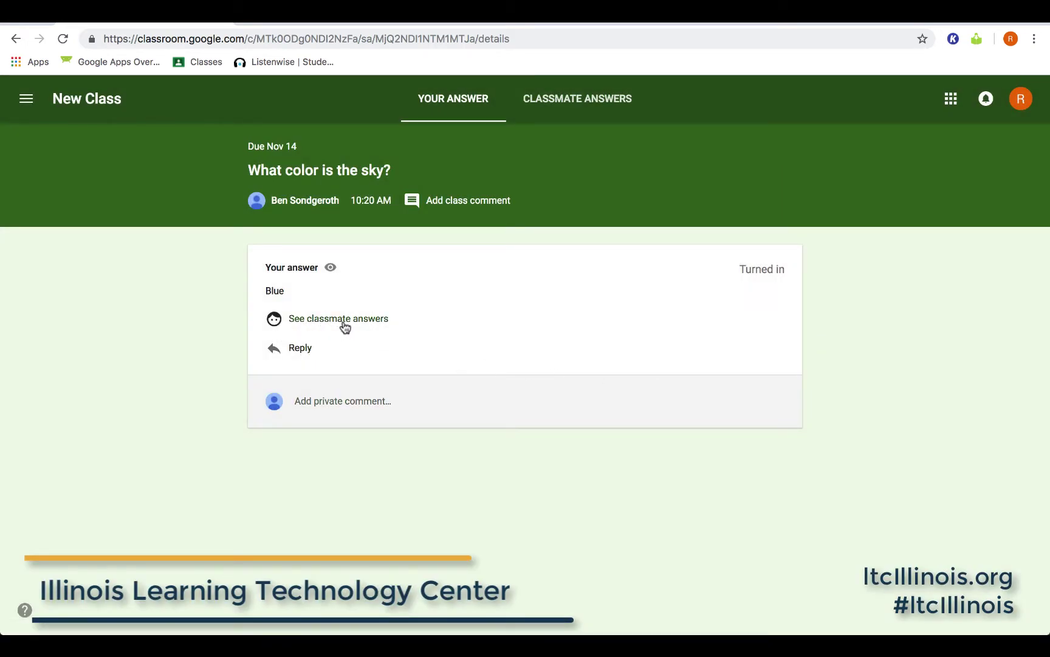
{"action": "left_click", "coordinate": [366, 322]}
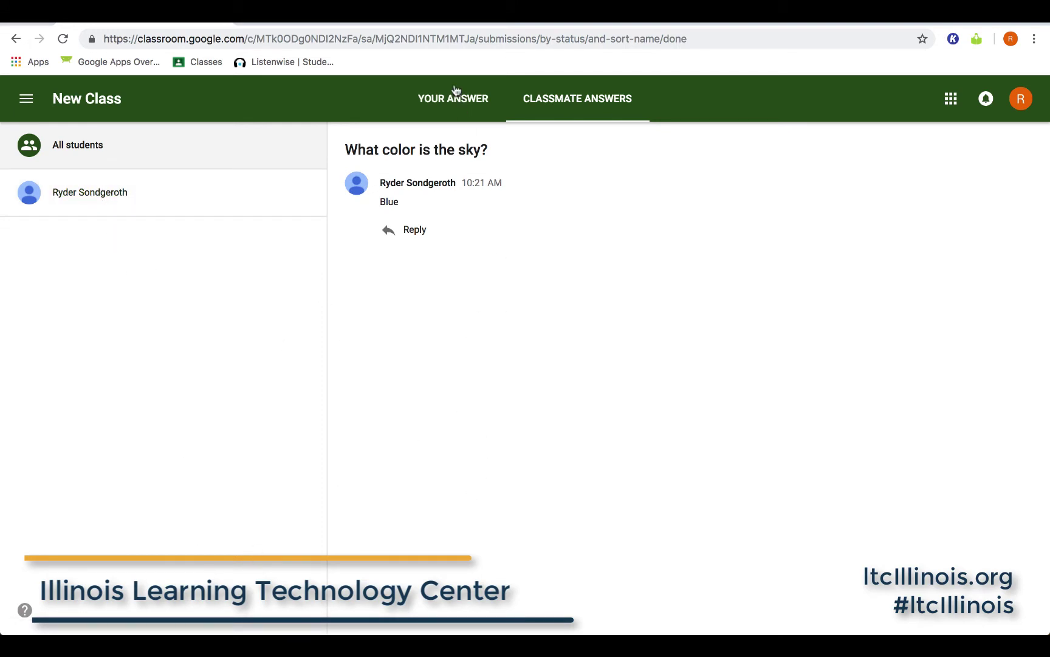
Switch to the teacher's profile and reload Student Answers so the turned-in 'Blue' appears.
{"action": "left_click", "coordinate": [341, 11]}
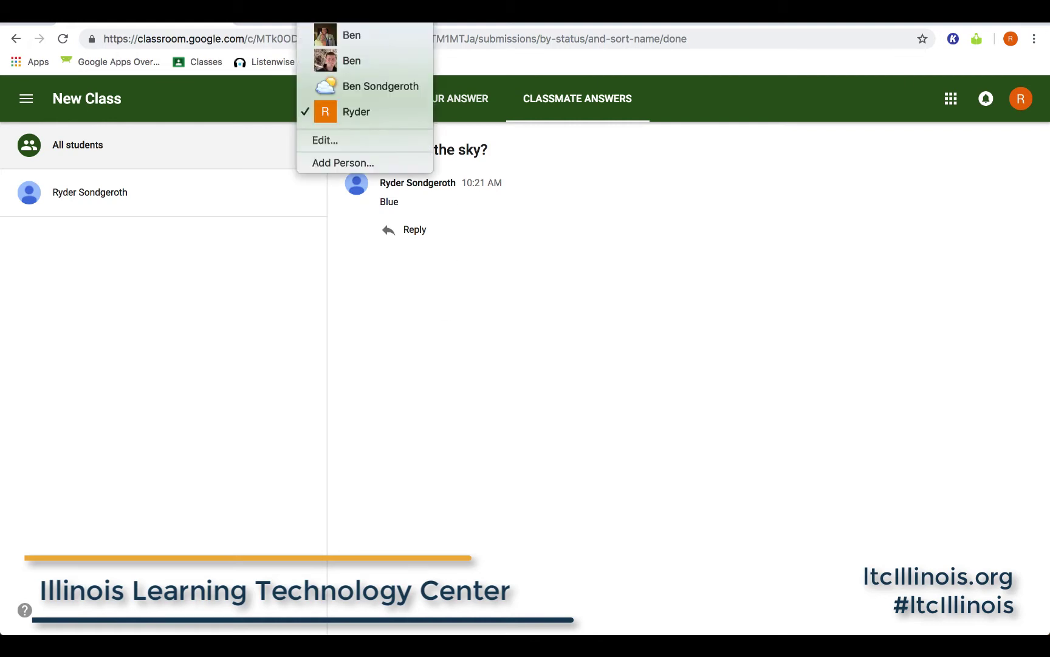
{"action": "left_click", "coordinate": [372, 68]}
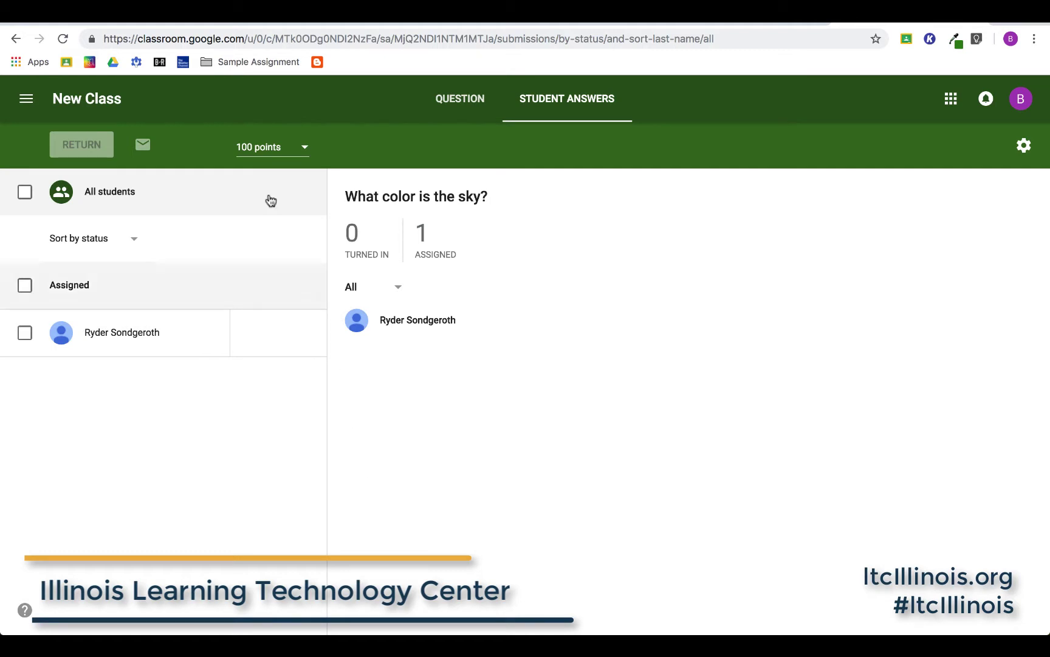
{"action": "left_click", "coordinate": [63, 38]}
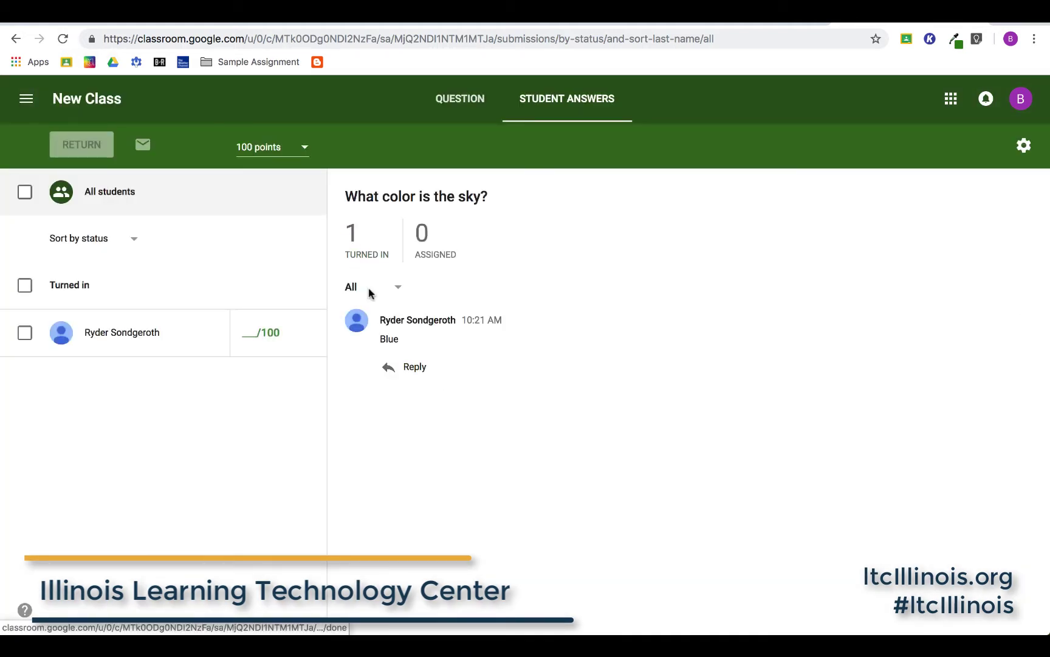
{"action": "left_click", "coordinate": [420, 368]}
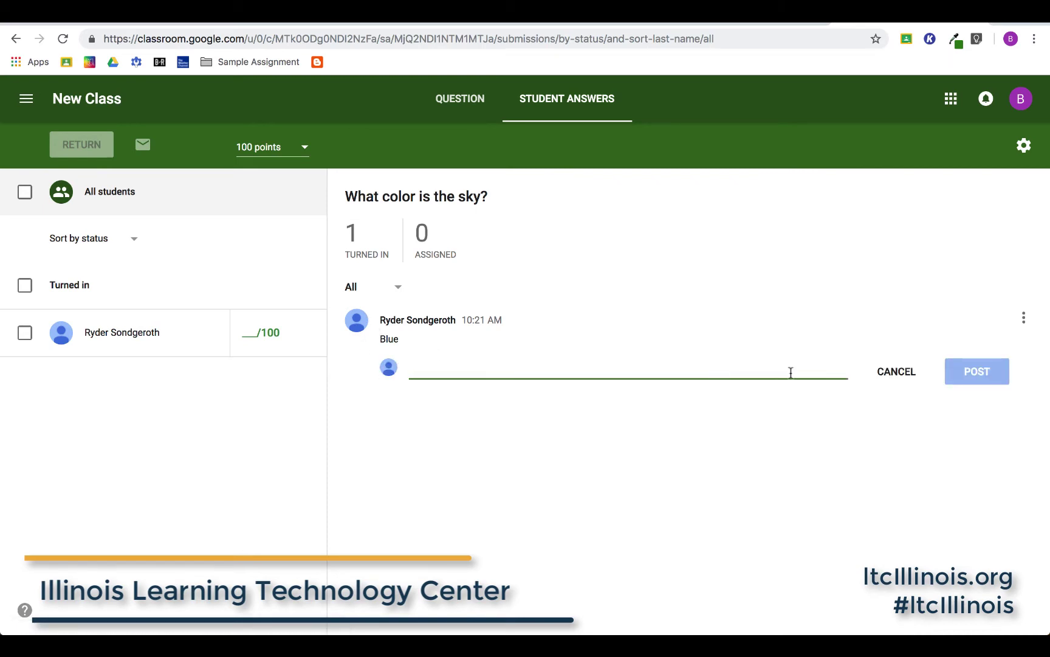
{"action": "left_click", "coordinate": [908, 378]}
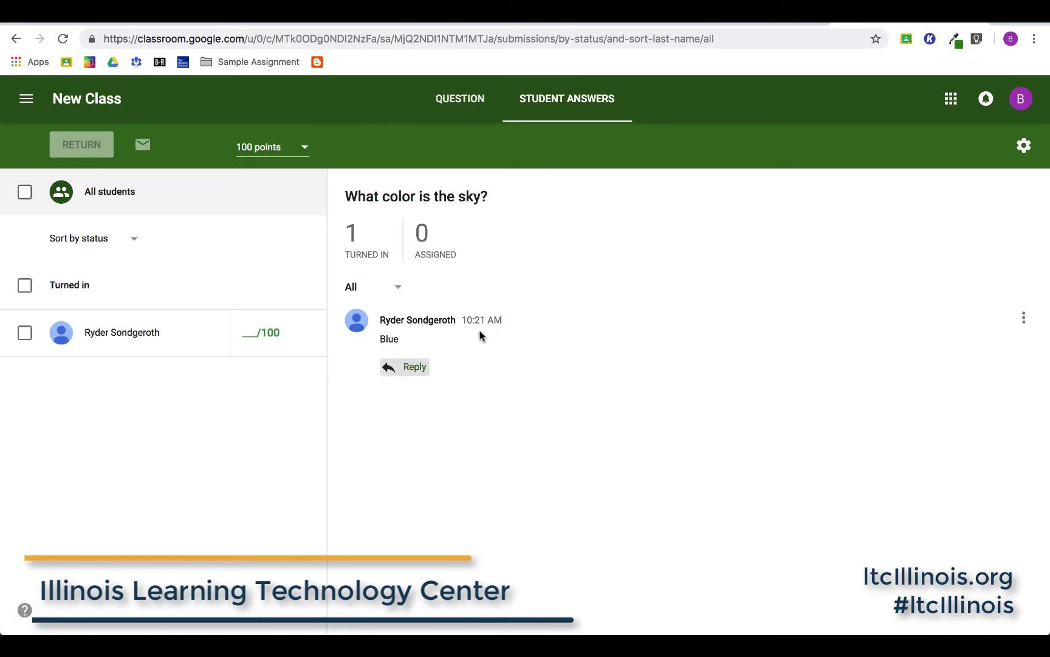
Grade the answer 100, return it, and switch to the student's browser profile.
{"action": "left_click", "coordinate": [248, 332]}
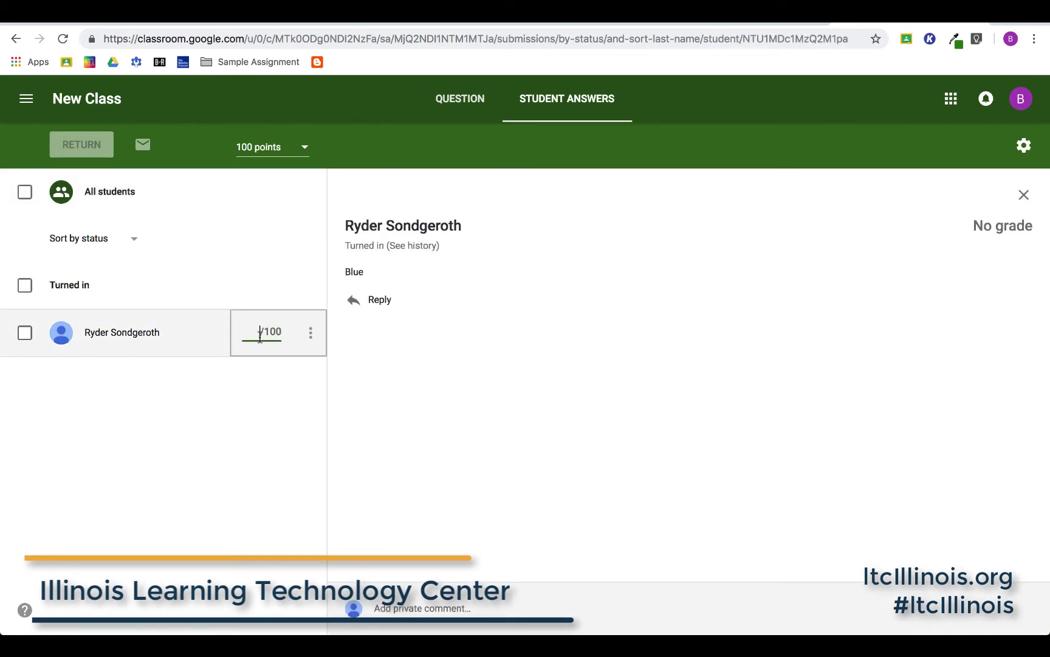
{"action": "type", "text": "1"}
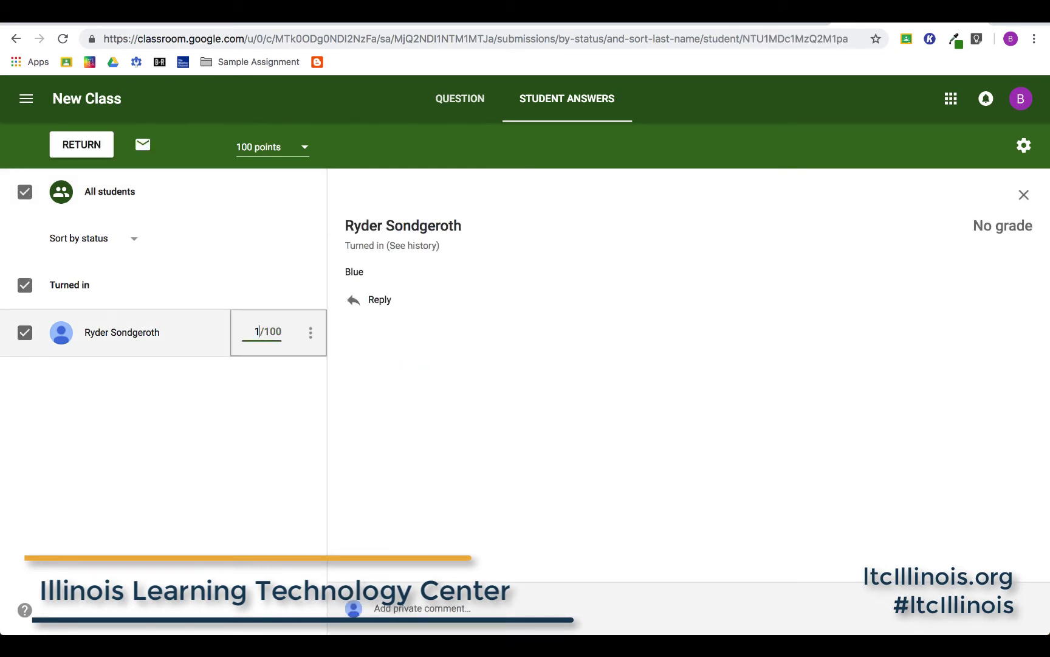
{"action": "type", "text": "00"}
{"action": "left_click", "coordinate": [98, 155]}
{"action": "left_click", "coordinate": [99, 159]}
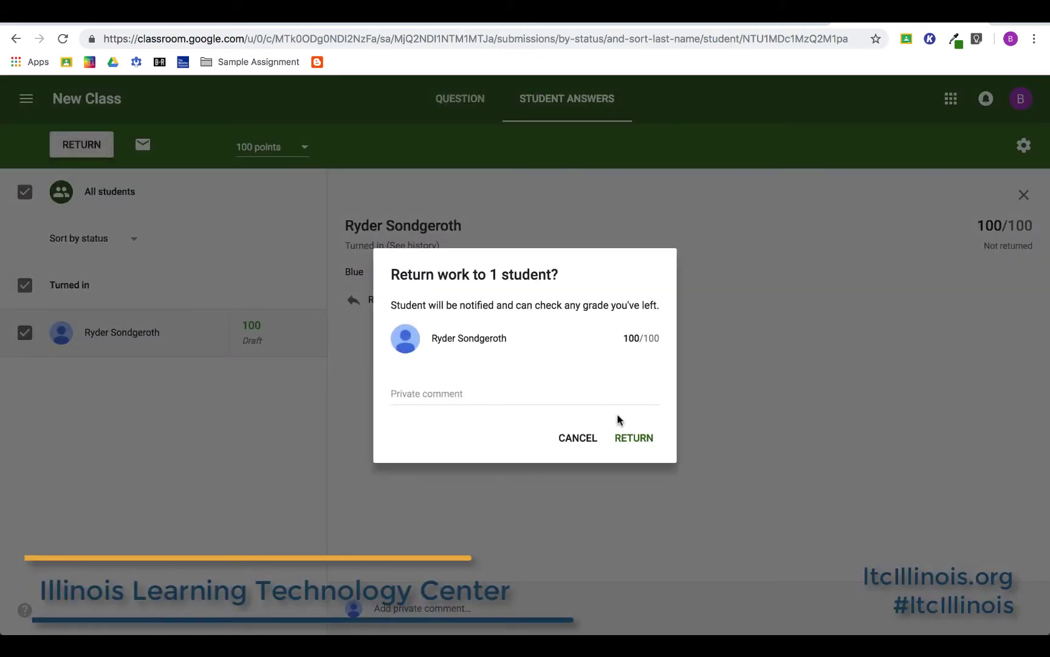
{"action": "left_click", "coordinate": [629, 442]}
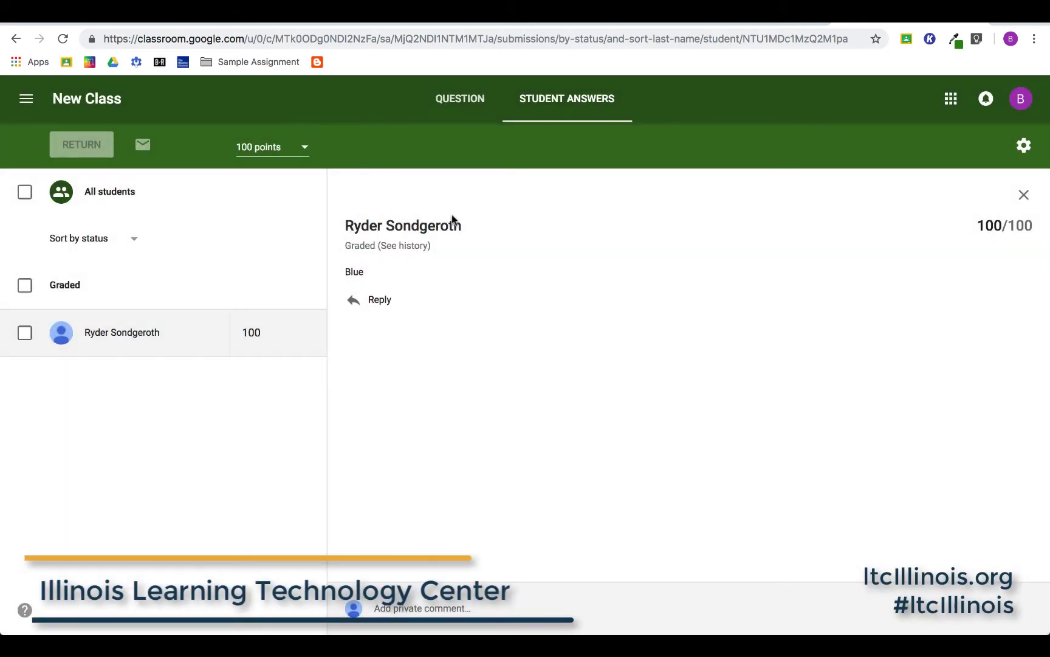
{"action": "left_click", "coordinate": [310, 10]}
{"action": "left_click", "coordinate": [381, 112]}
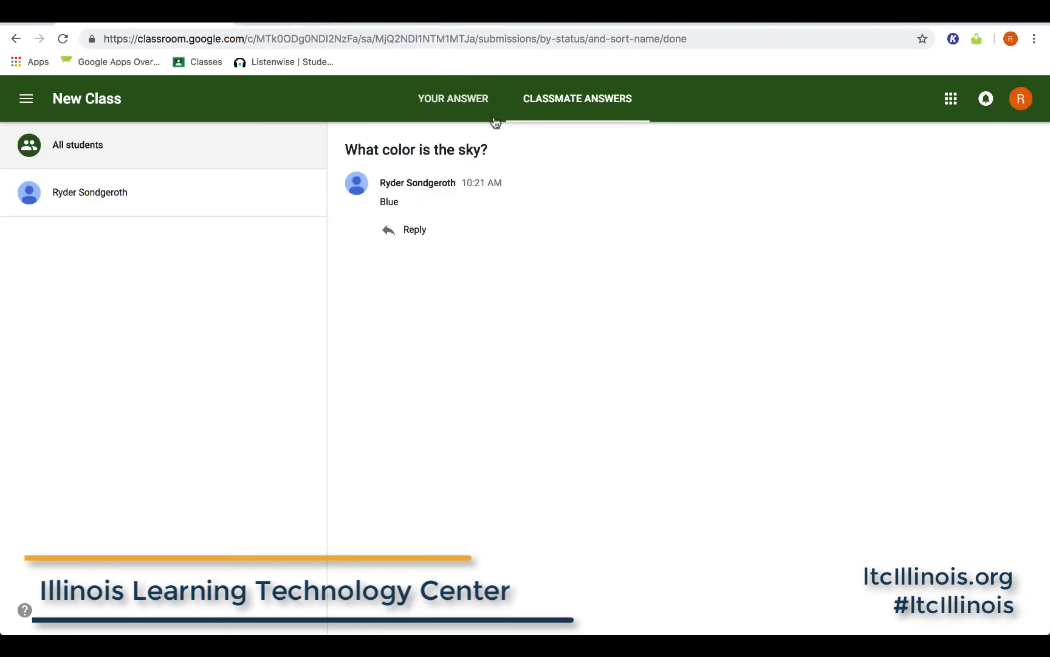
Check the student's answer shows 100/100, then switch back to the teacher's window.
{"action": "left_click", "coordinate": [477, 108]}
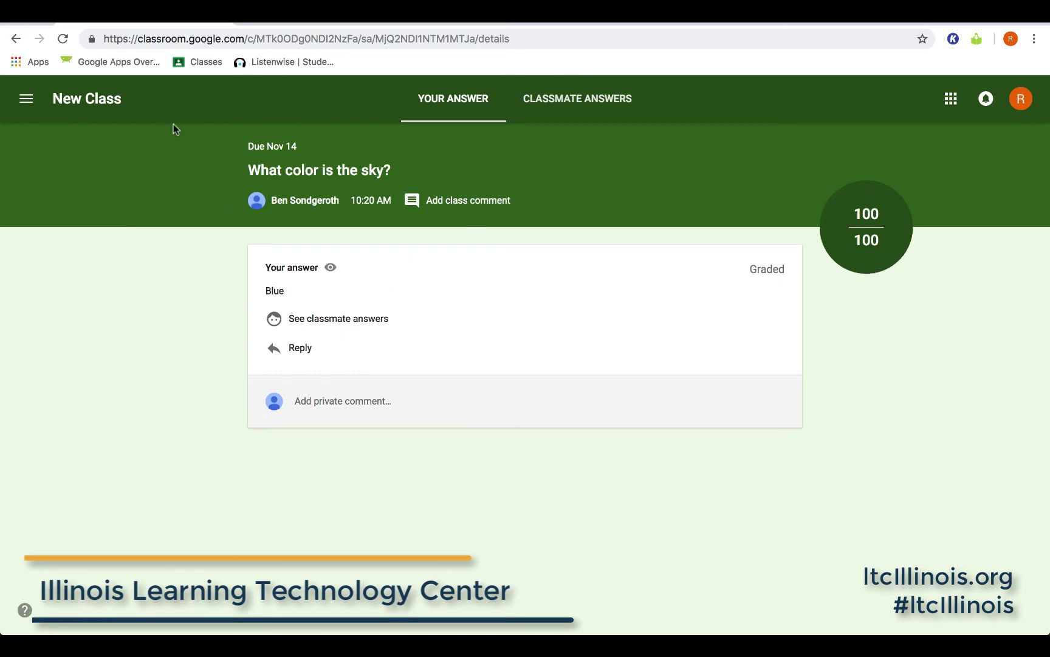
{"action": "left_click", "coordinate": [316, 11]}
{"action": "left_click", "coordinate": [381, 87]}
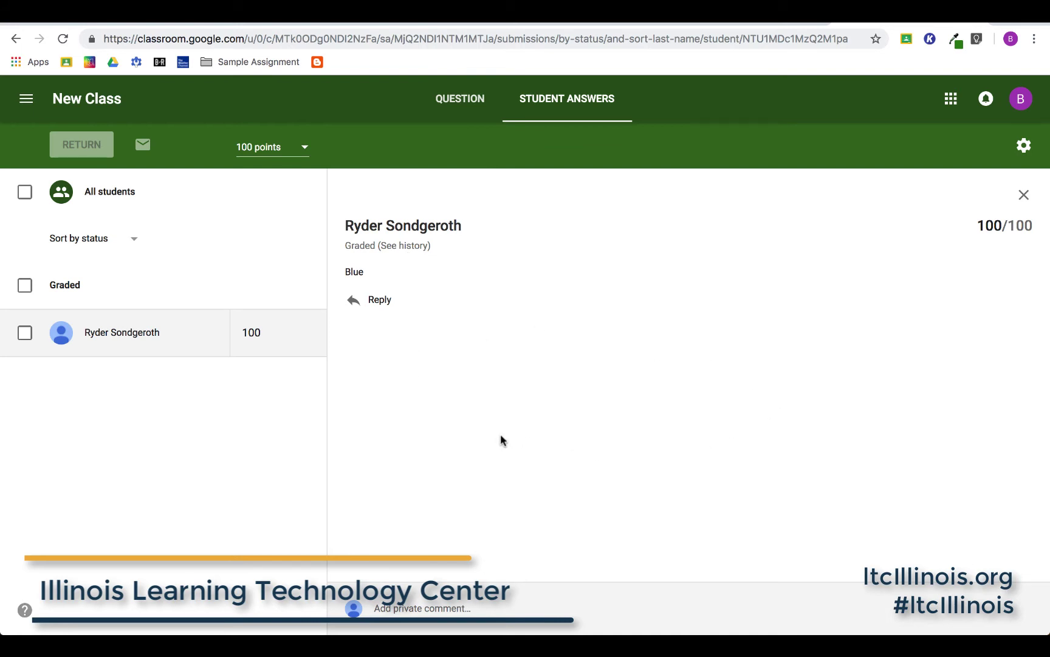
Open the teacher's Question page for 'What color is the sky?', due Nov 14.
{"action": "left_click", "coordinate": [457, 99]}
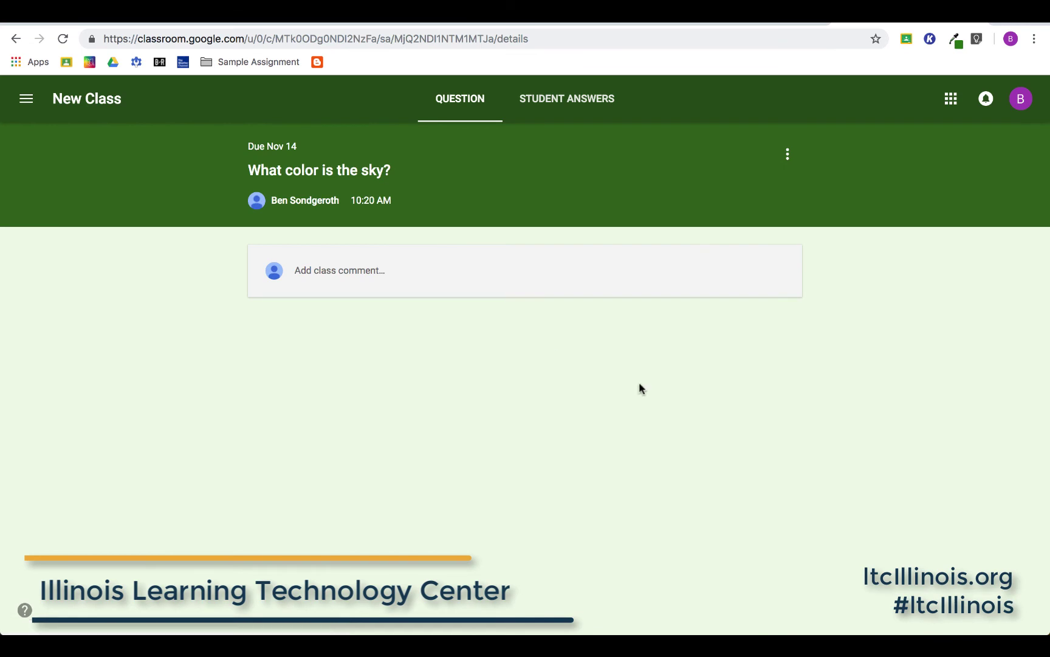